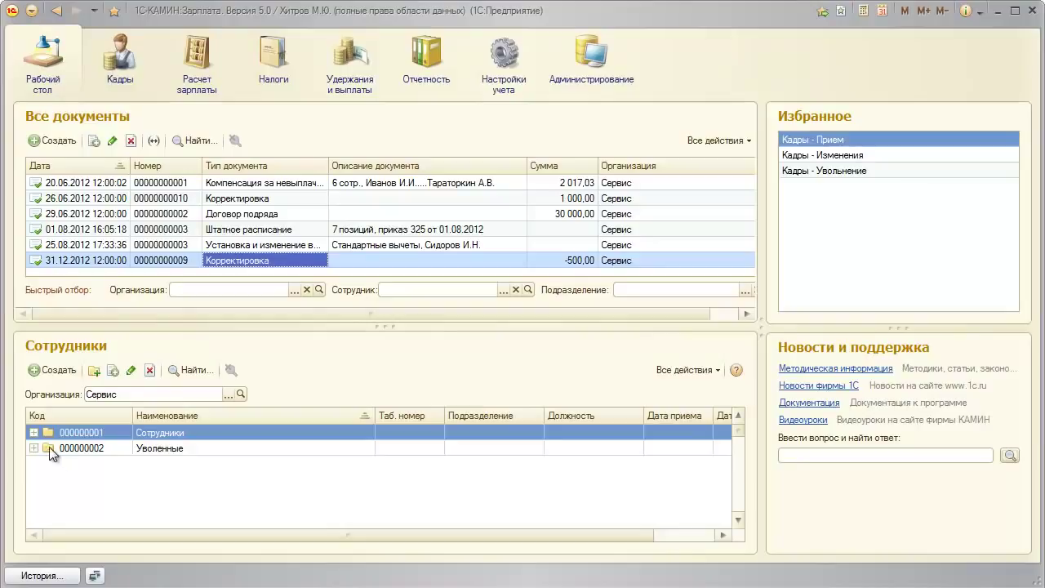
Open the card of the employee with the position Директор from the Сотрудники folder and show its Лицевые счета list.
left_click(34, 431)
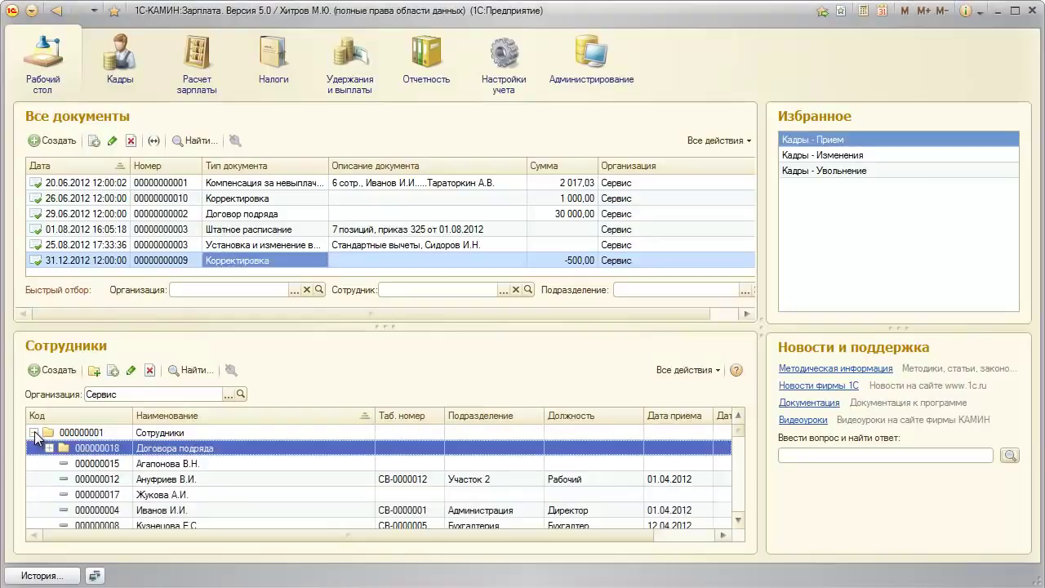
left_click(179, 511)
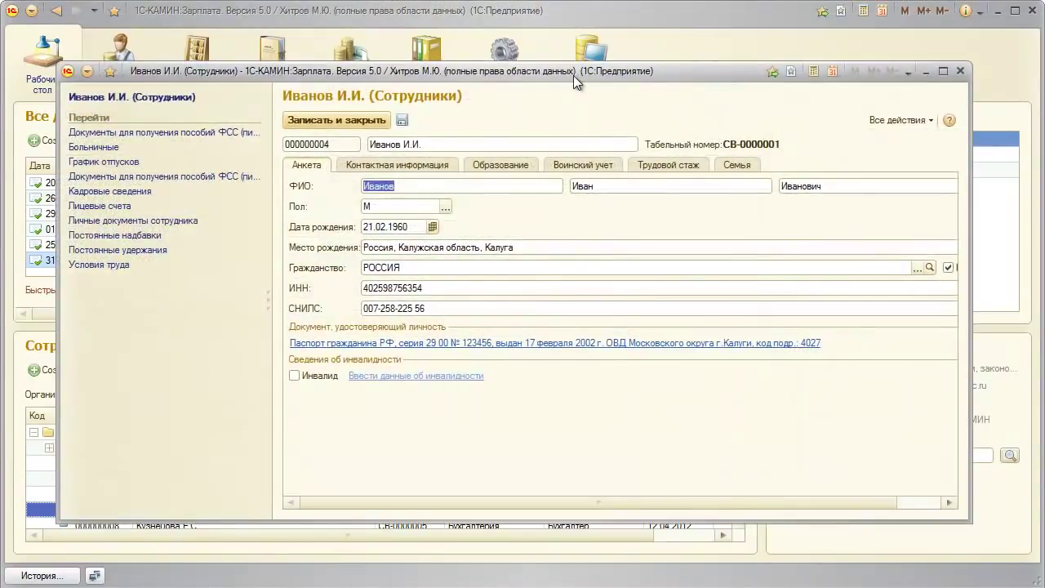
left_click_drag(573, 75, 564, 39)
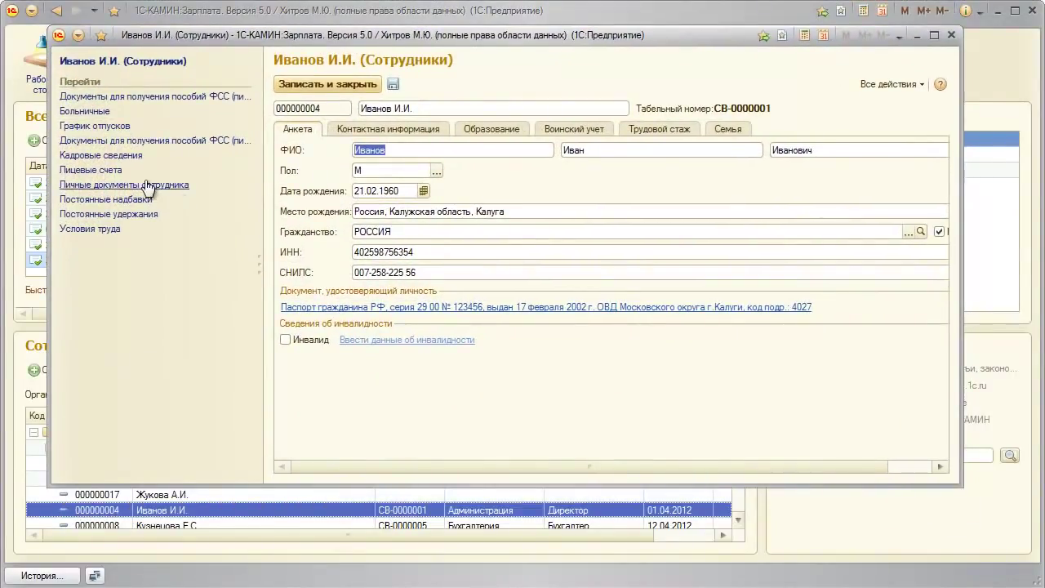
left_click(99, 171)
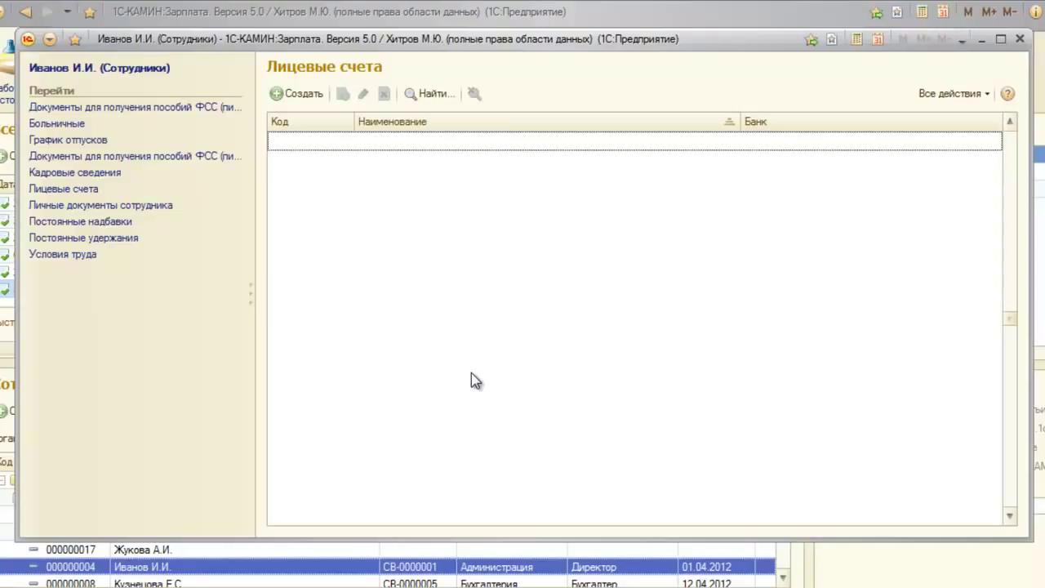
Create a personal account for the employee with the account number as its name and TRUST from Банки as the bank, and save it.
left_click(296, 94)
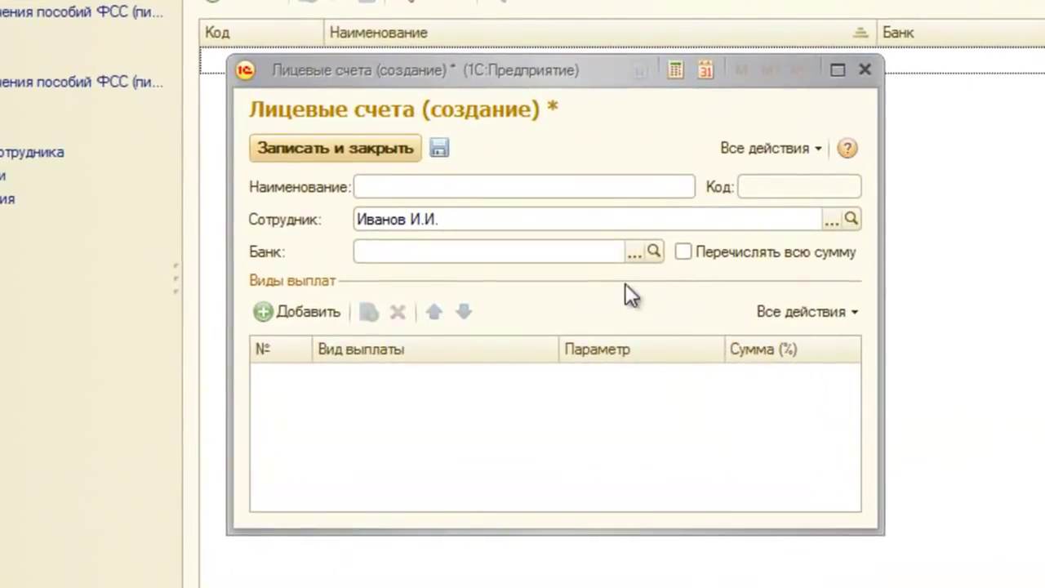
left_click(611, 187)
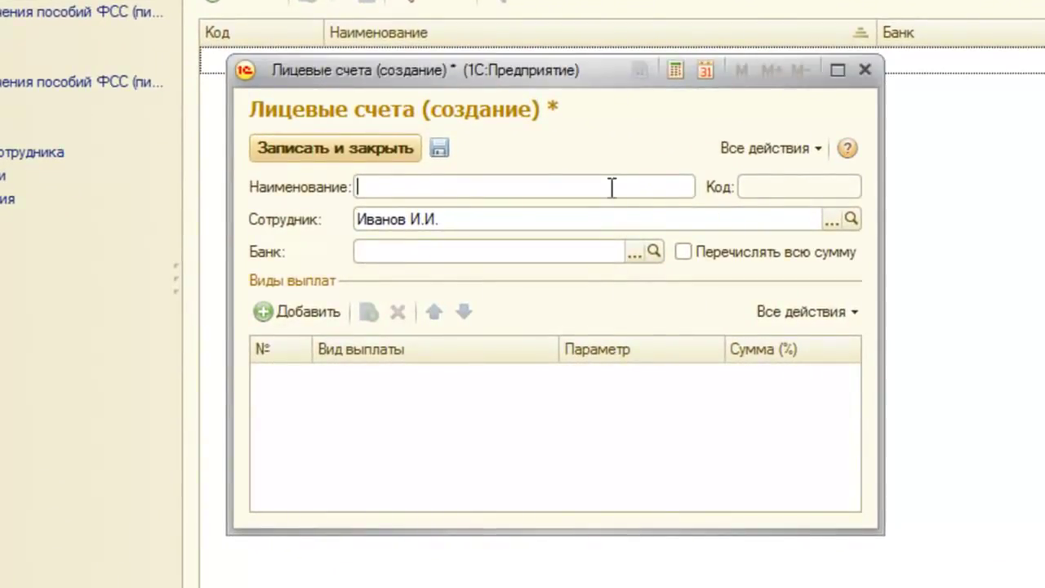
key("ctrl+v")
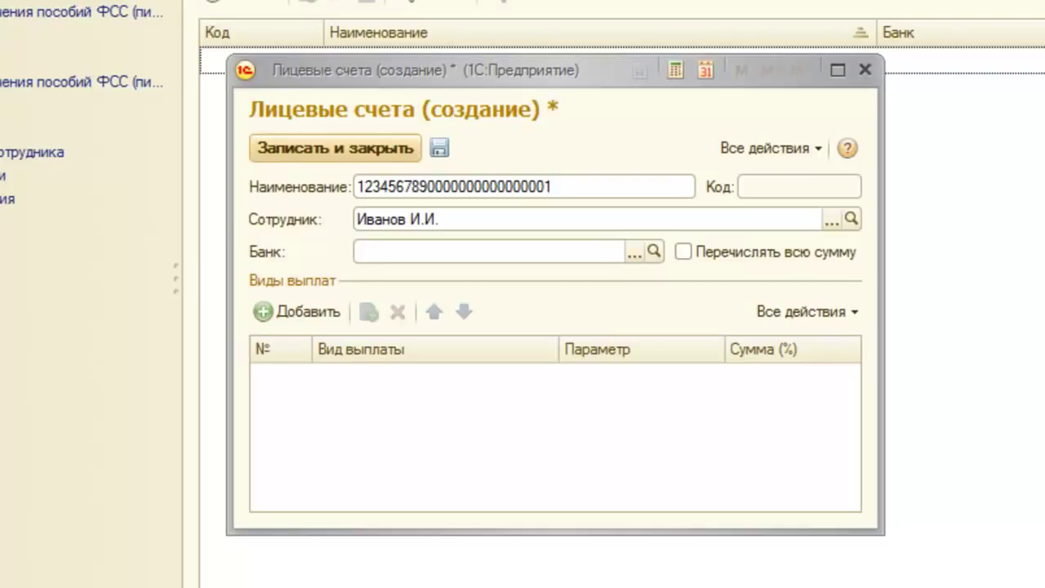
left_click(633, 252)
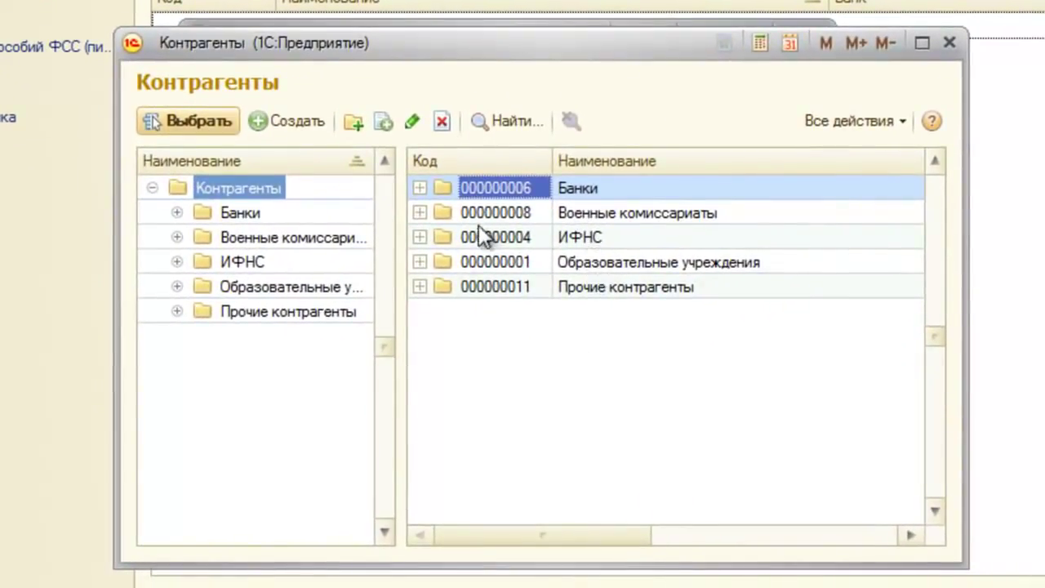
left_click(420, 189)
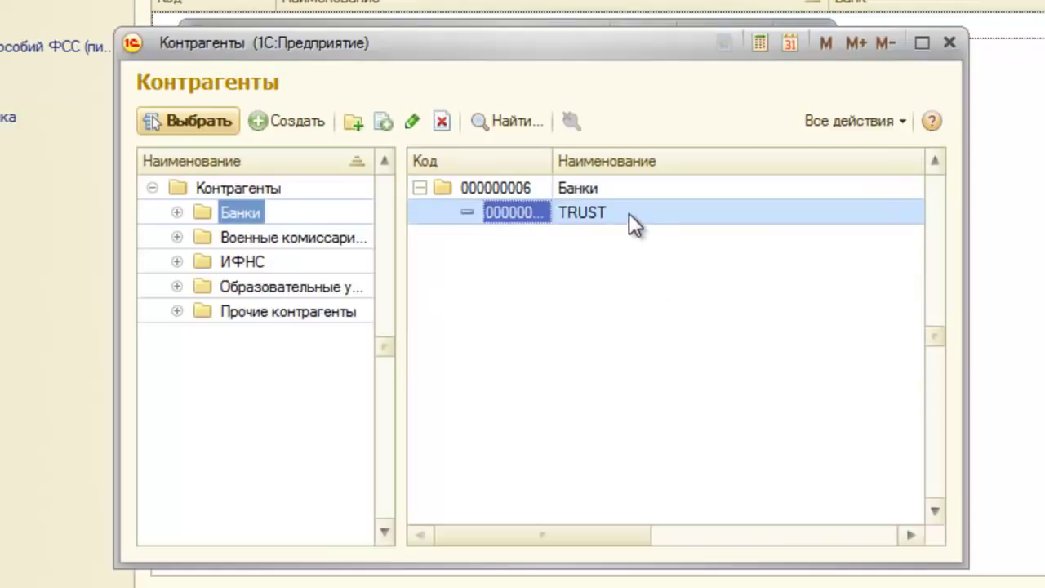
double_click(581, 212)
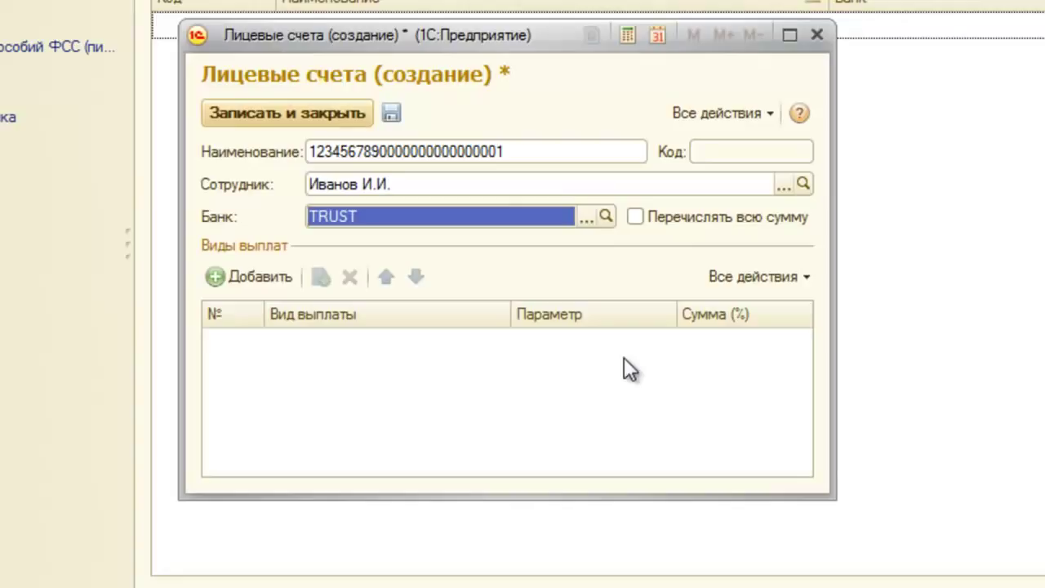
left_click(334, 108)
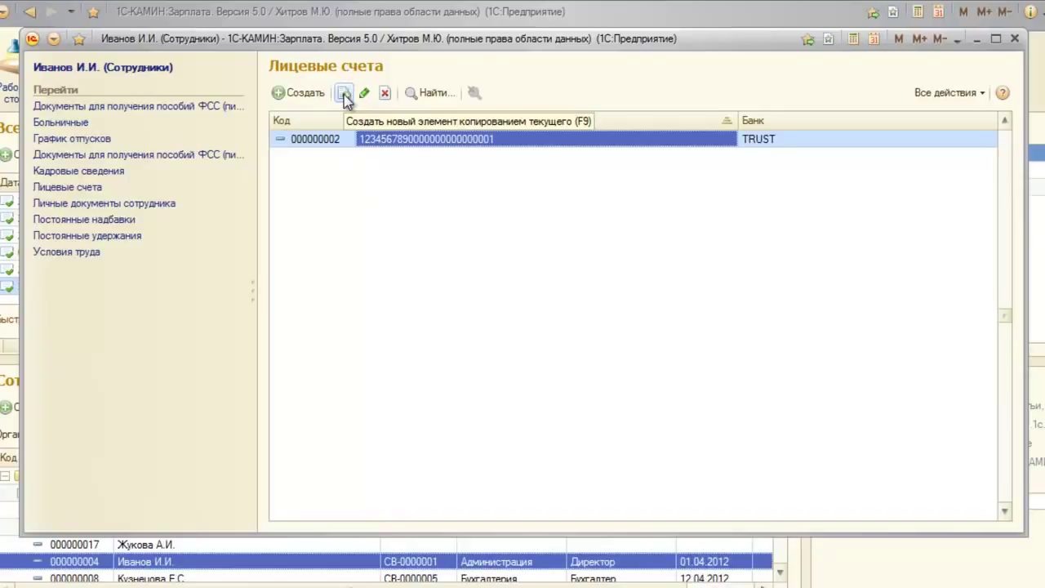
Copy the existing personal account as a new one and change the last digit of the account number in its name.
left_click(344, 94)
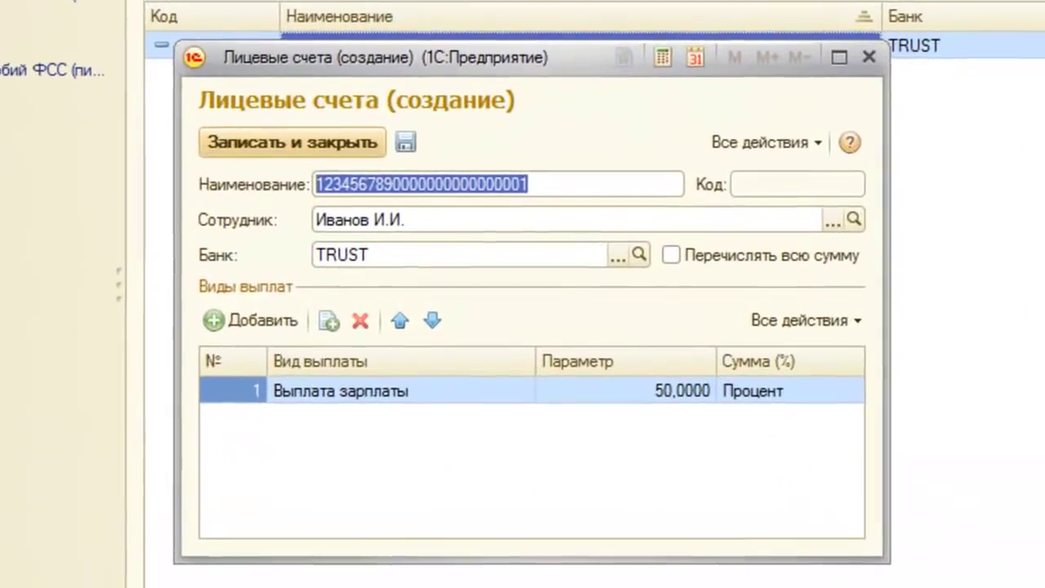
left_click(612, 181)
key("BackSpace")
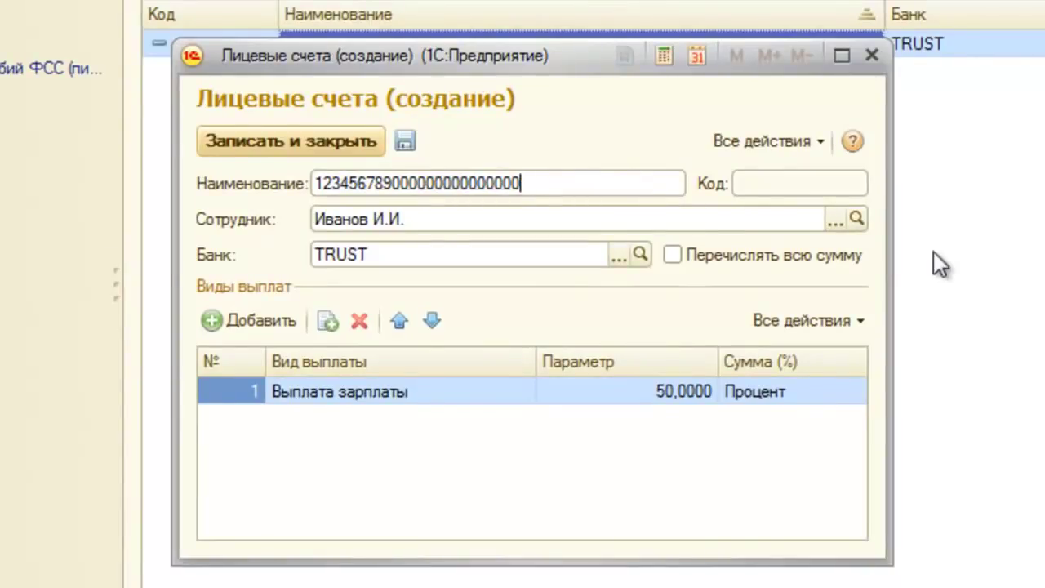
type("2")
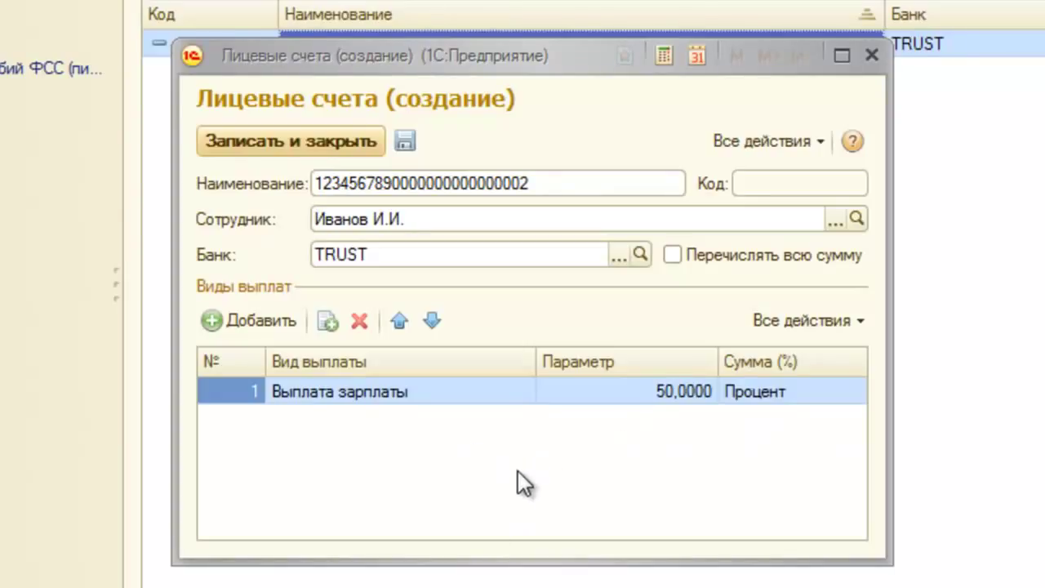
Add the payment type Аванс with parameter 100 and Процент to the copied account, save it and close the employee card.
left_click(245, 323)
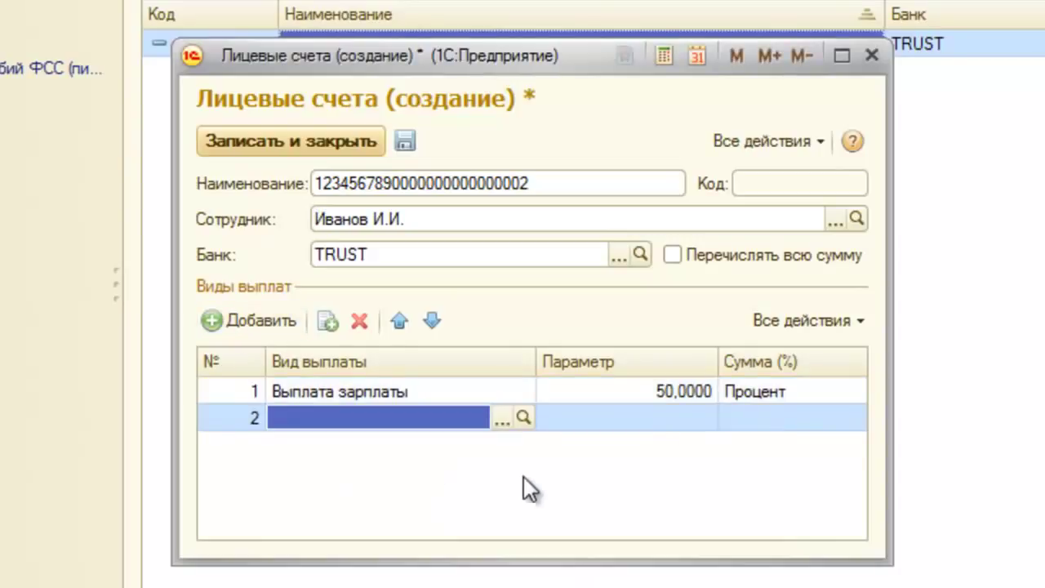
left_click(502, 418)
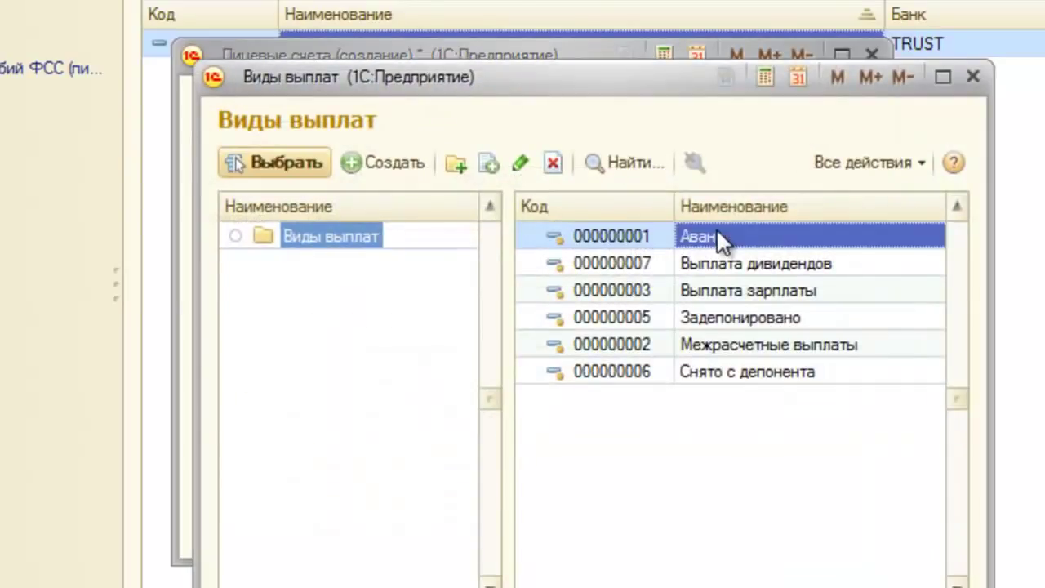
double_click(715, 231)
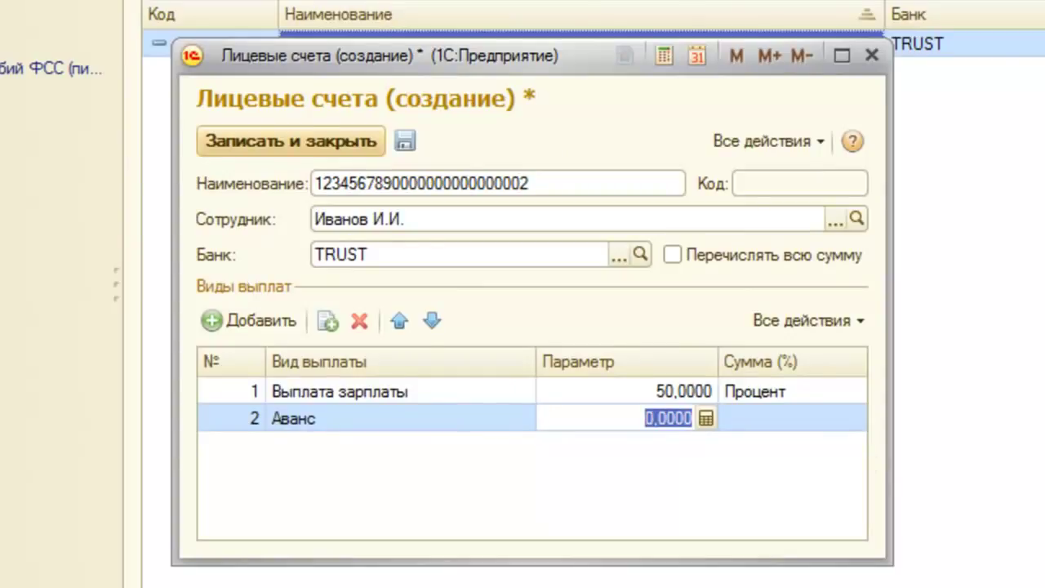
type("100")
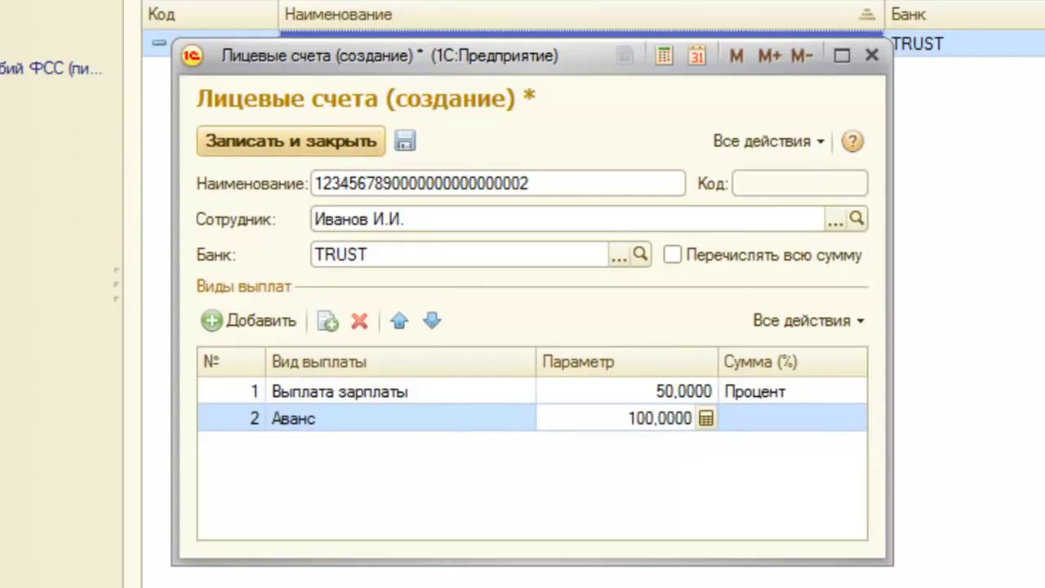
key("Tab")
left_click(850, 421)
left_click(817, 471)
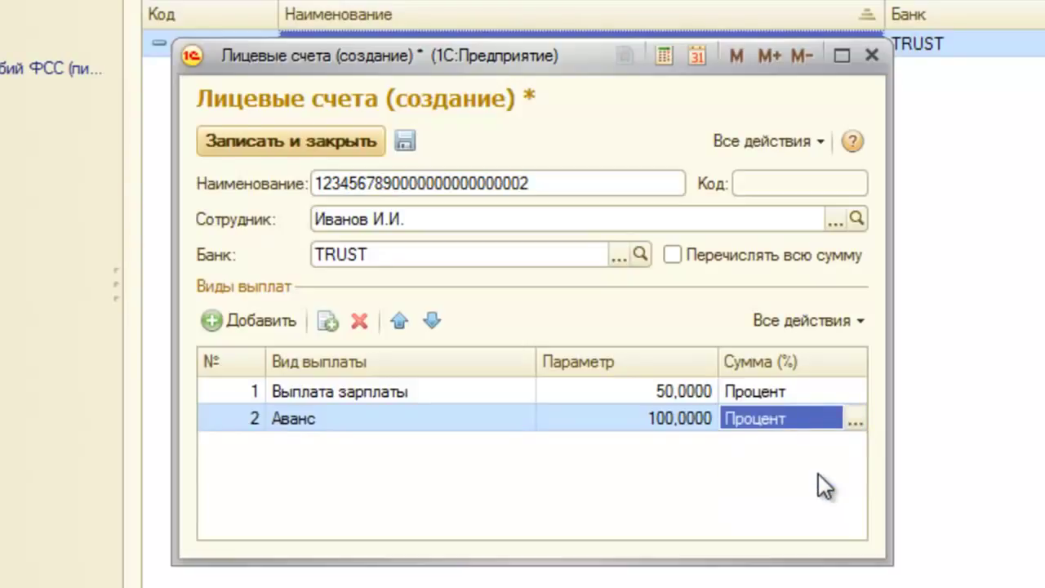
key("Tab")
key("Escape")
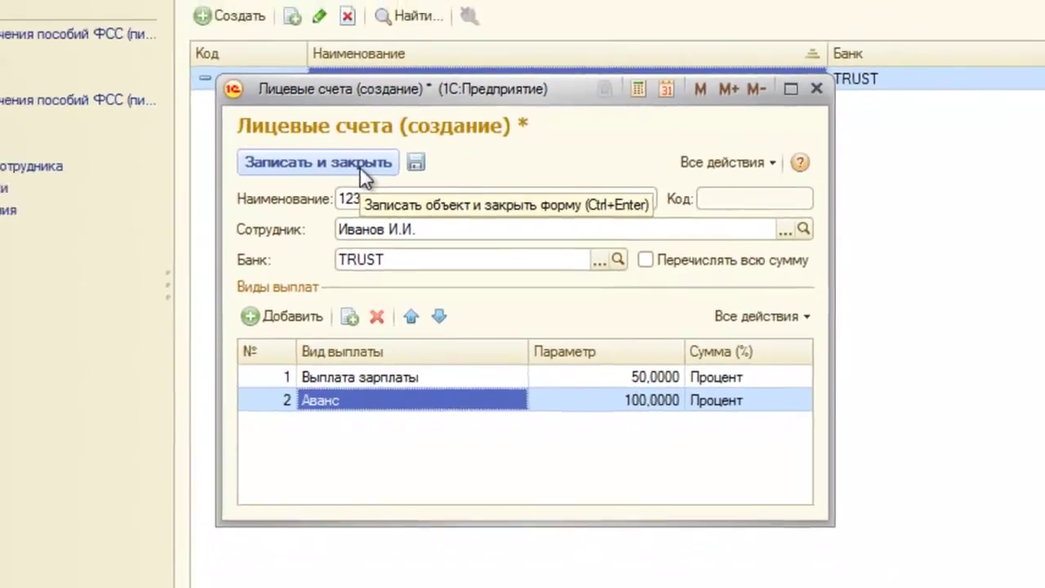
left_click(351, 140)
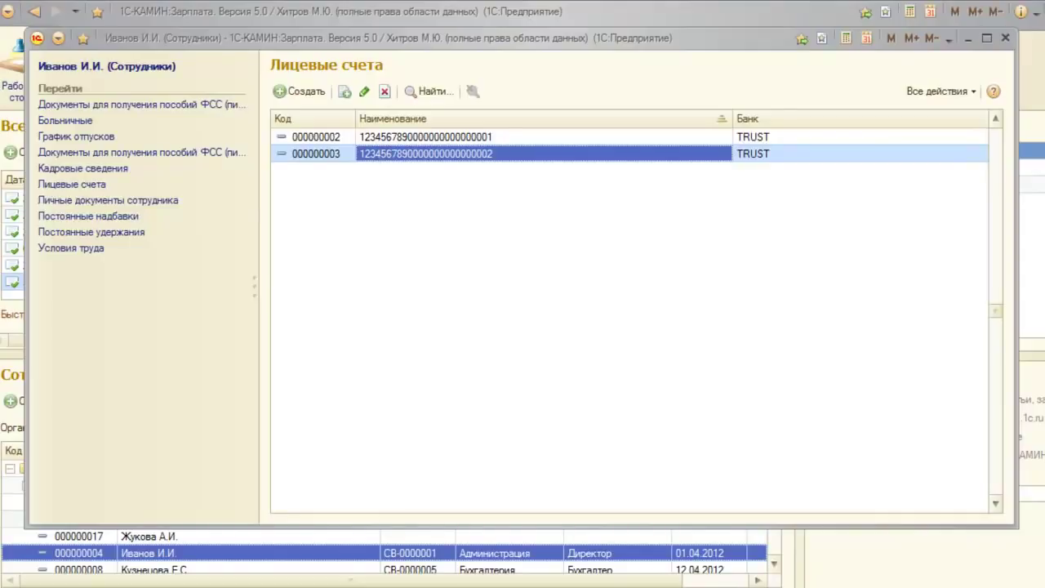
left_click(1004, 38)
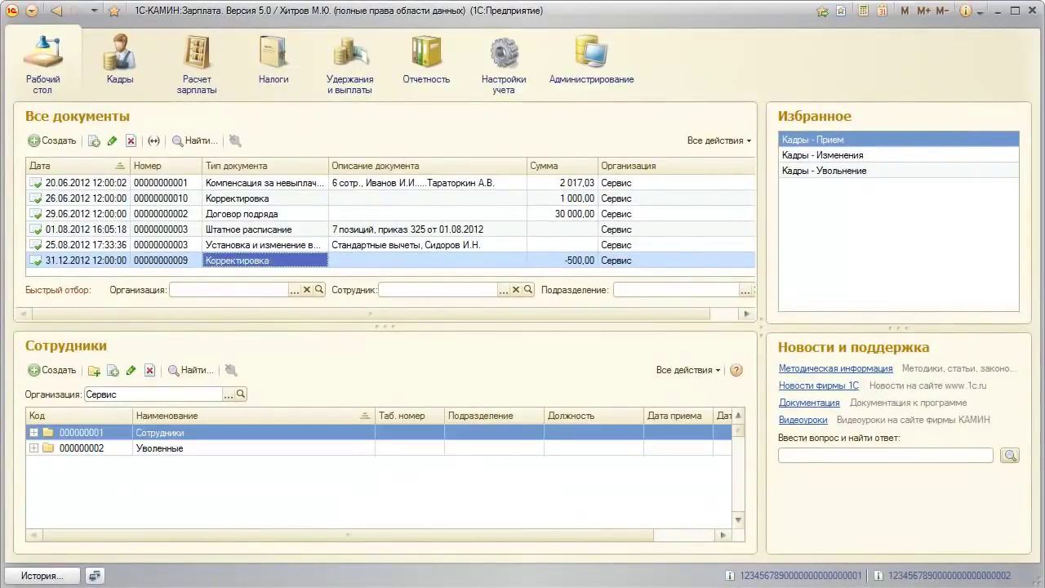
Create a new Выплата document under Удержания и выплаты and set its date to 25.04.2012.
left_click(350, 88)
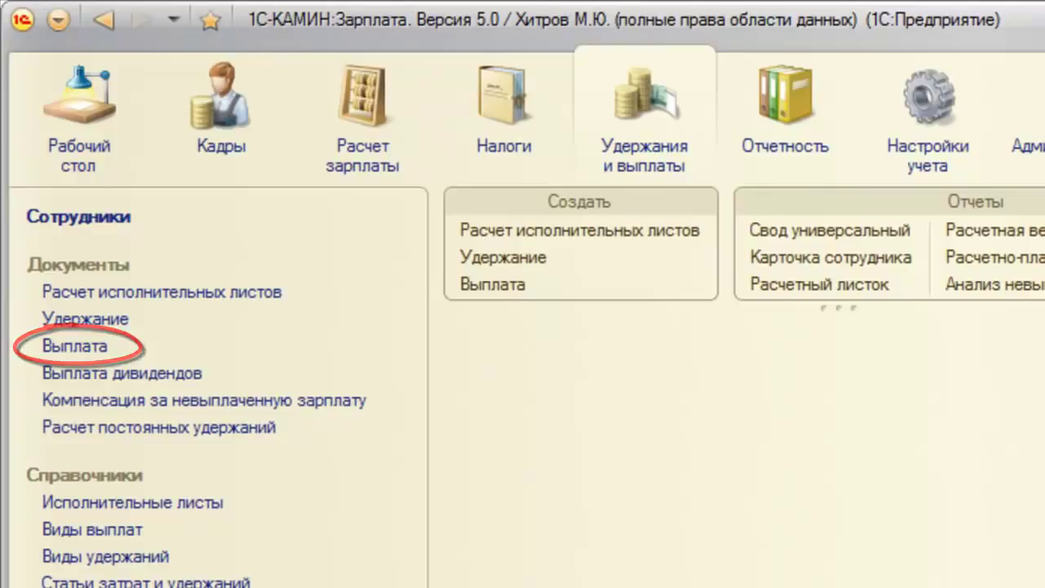
left_click(72, 346)
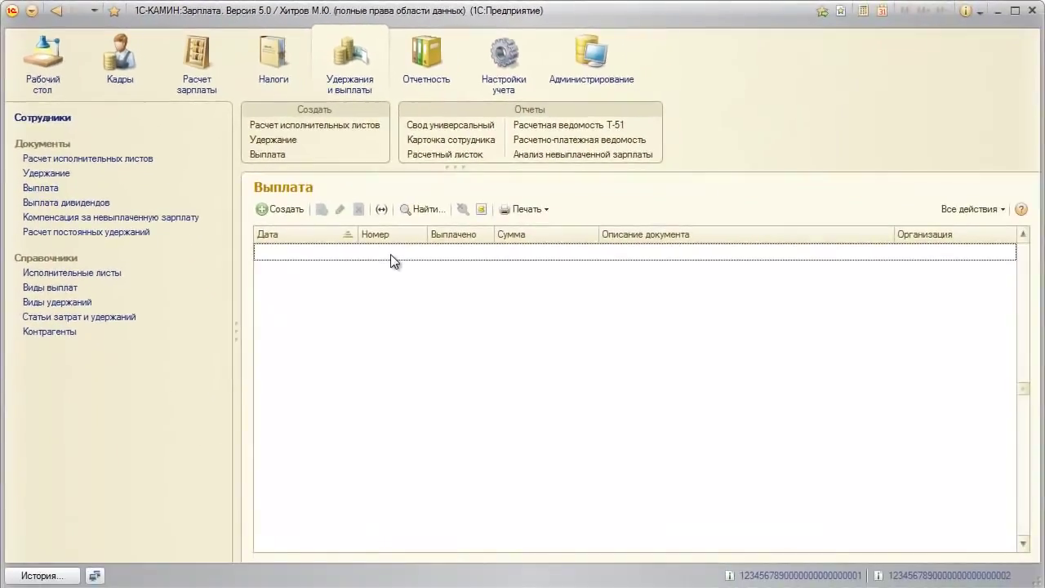
left_click(282, 209)
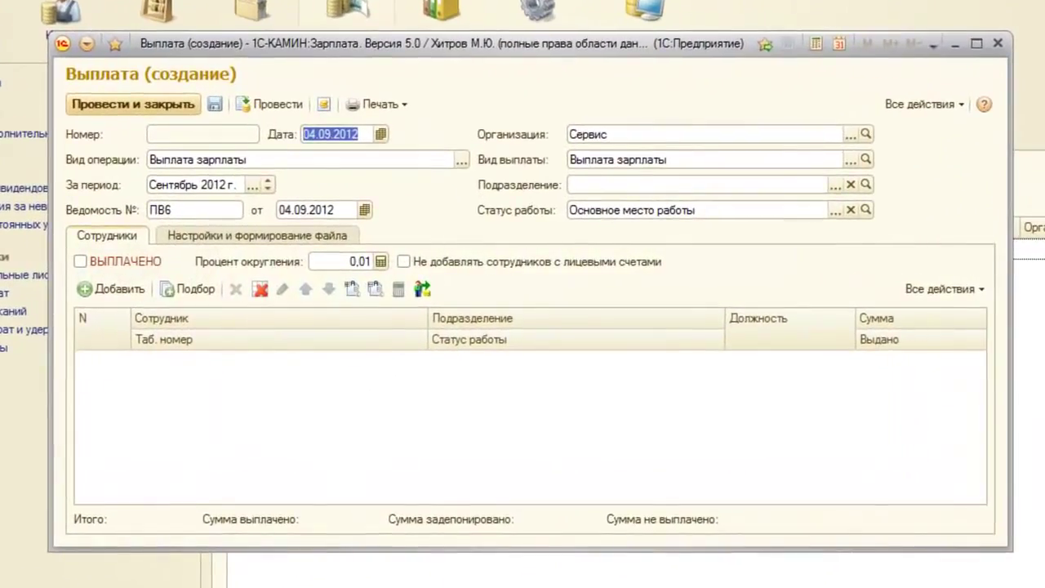
type("25.04.2012")
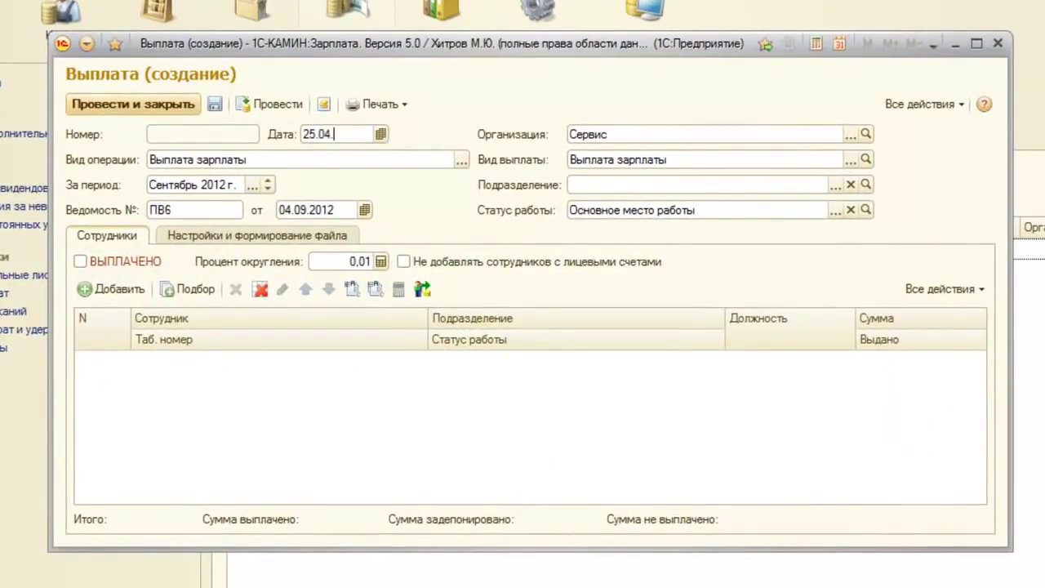
key("Tab")
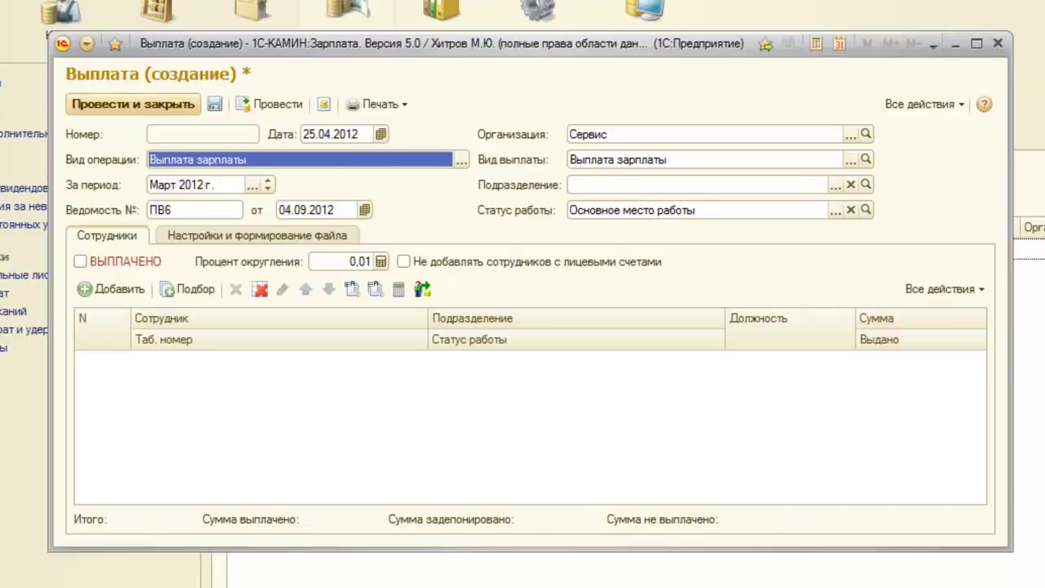
Set the payout document's operation type to Выплата аванса and its payment type to Аванс.
left_click(462, 160)
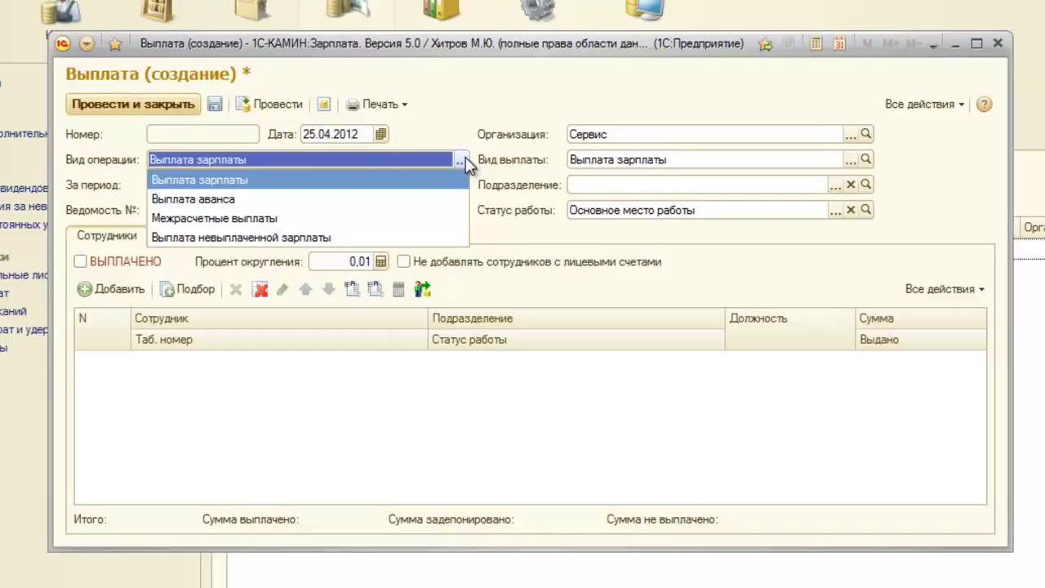
left_click(381, 194)
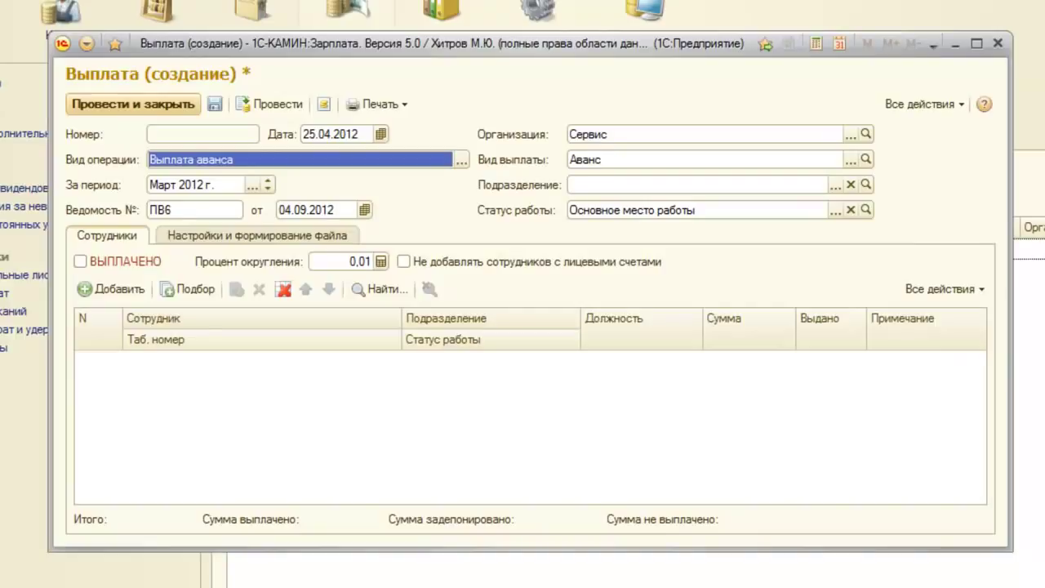
left_click(849, 160)
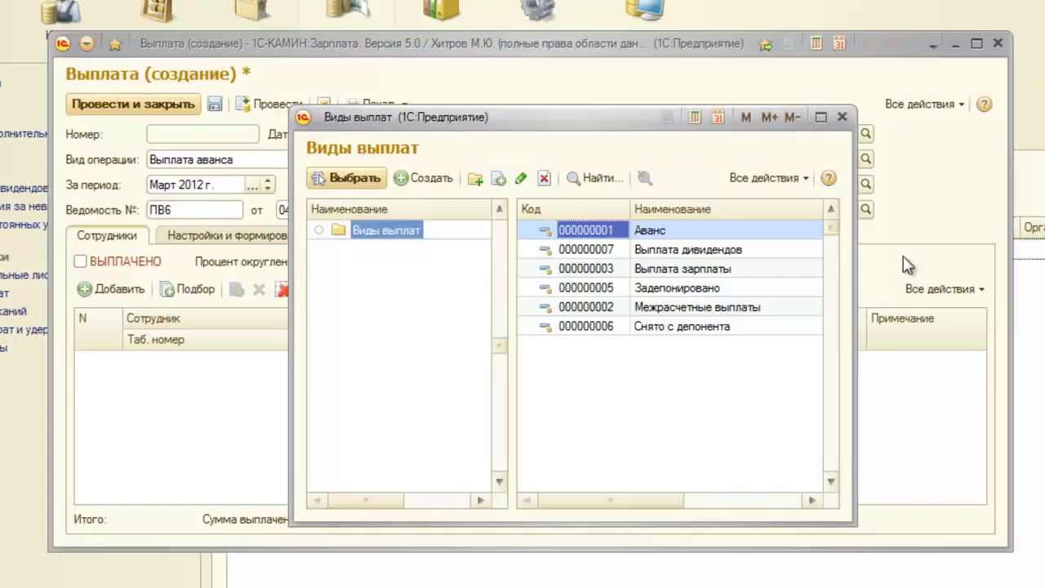
left_click(767, 235)
double_click(768, 235)
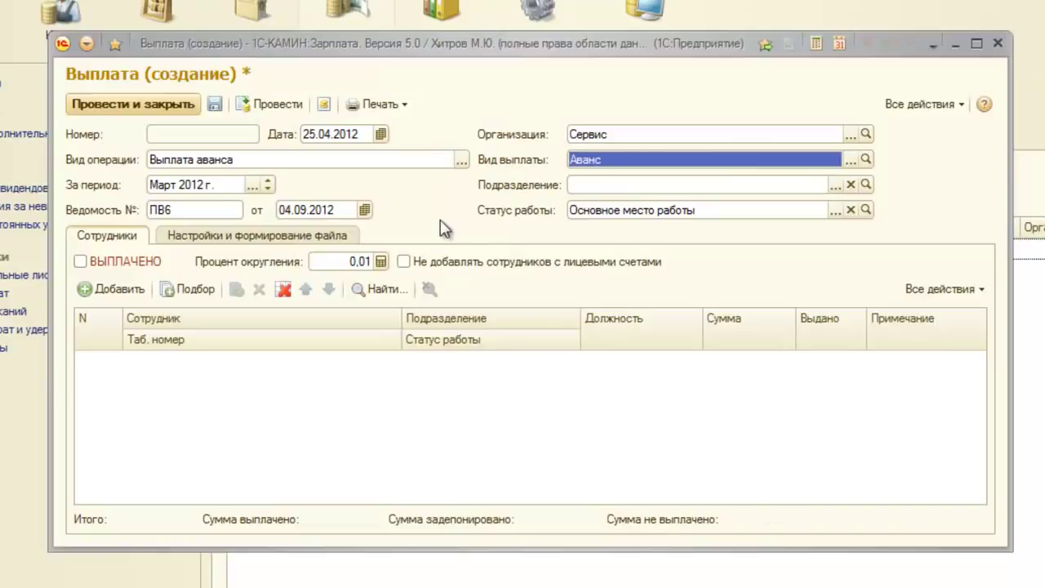
Set the payout period to Апрель 2012 and the statement (Ведомость) date to 25.04.2012.
left_click(272, 181)
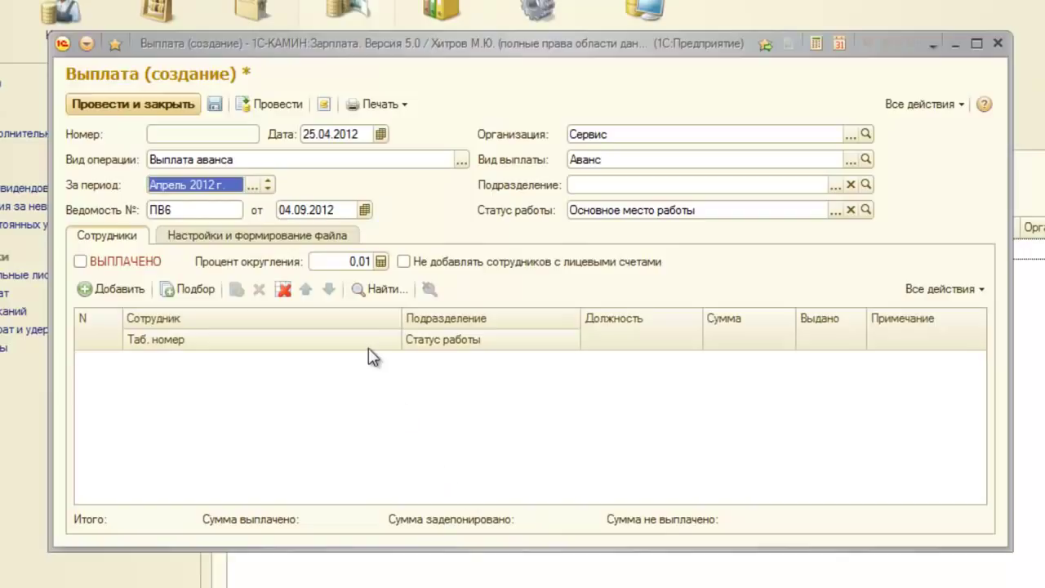
double_click(339, 210)
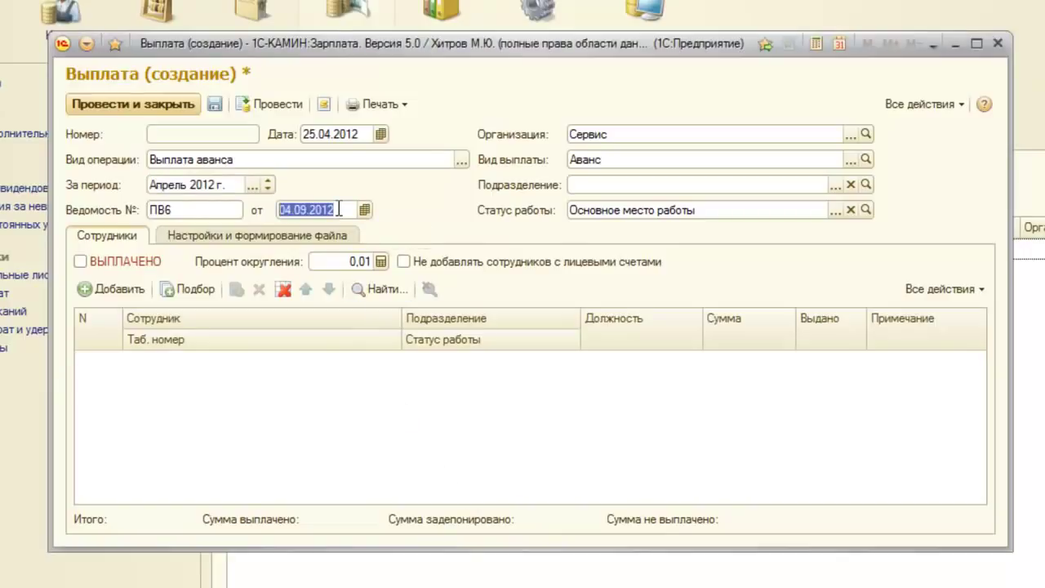
type("25.04.2012")
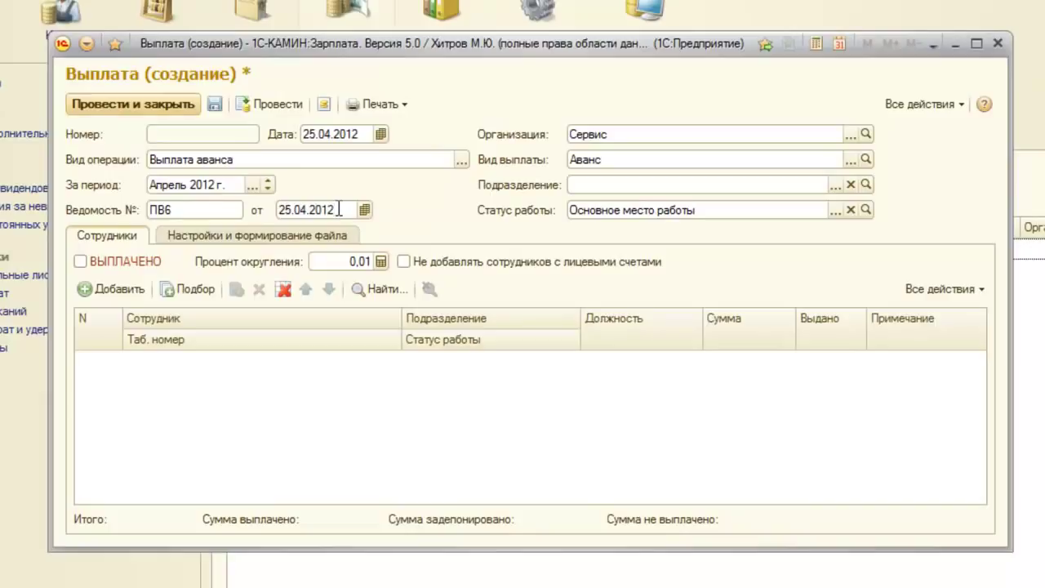
key("Tab")
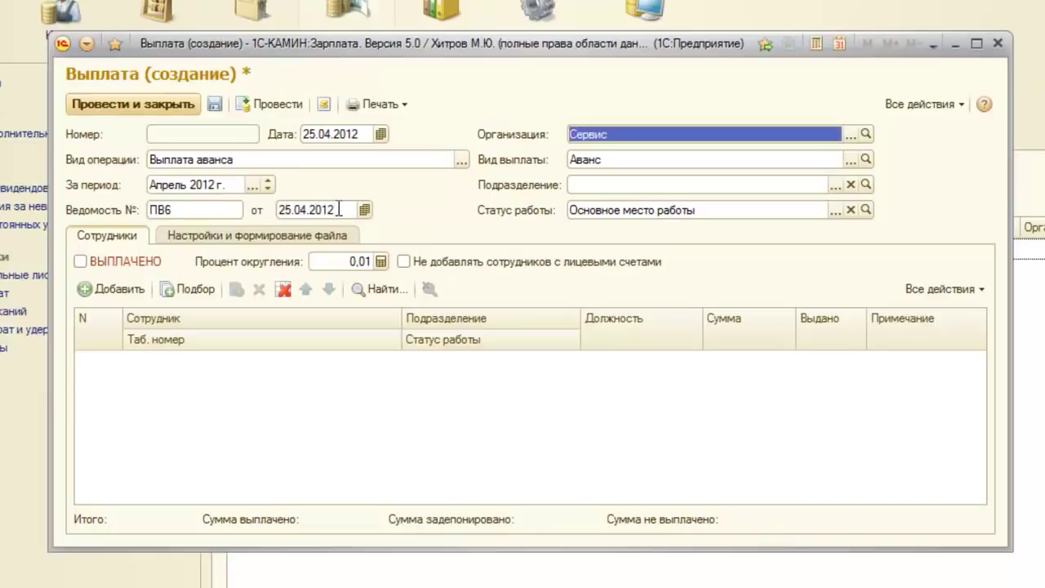